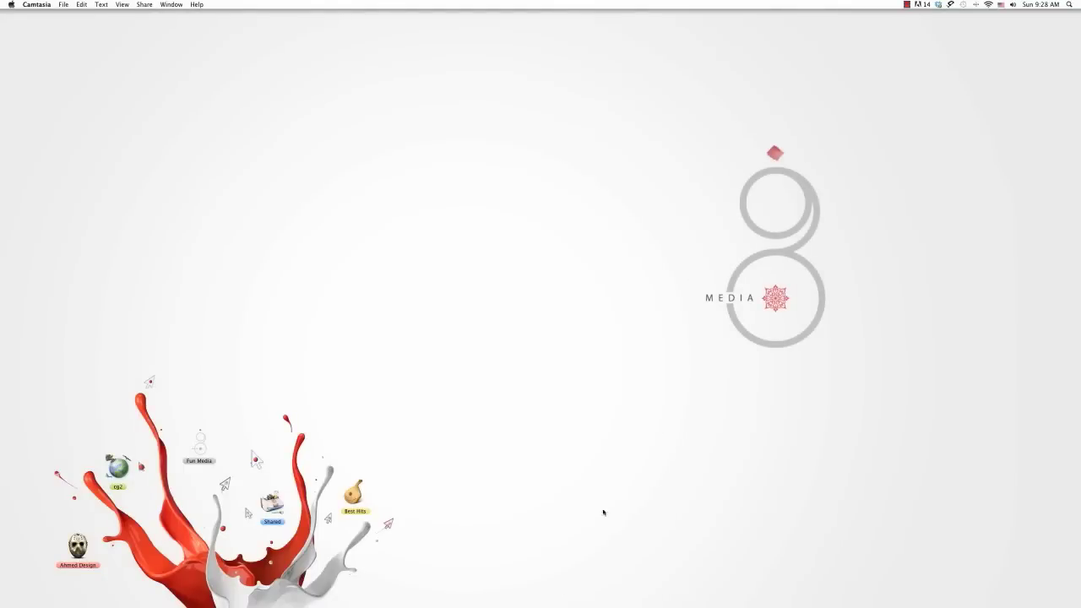
Launch Photoshop CS5 and open the house photo 1.jpg from the Fun Media folder
left_click(591, 580)
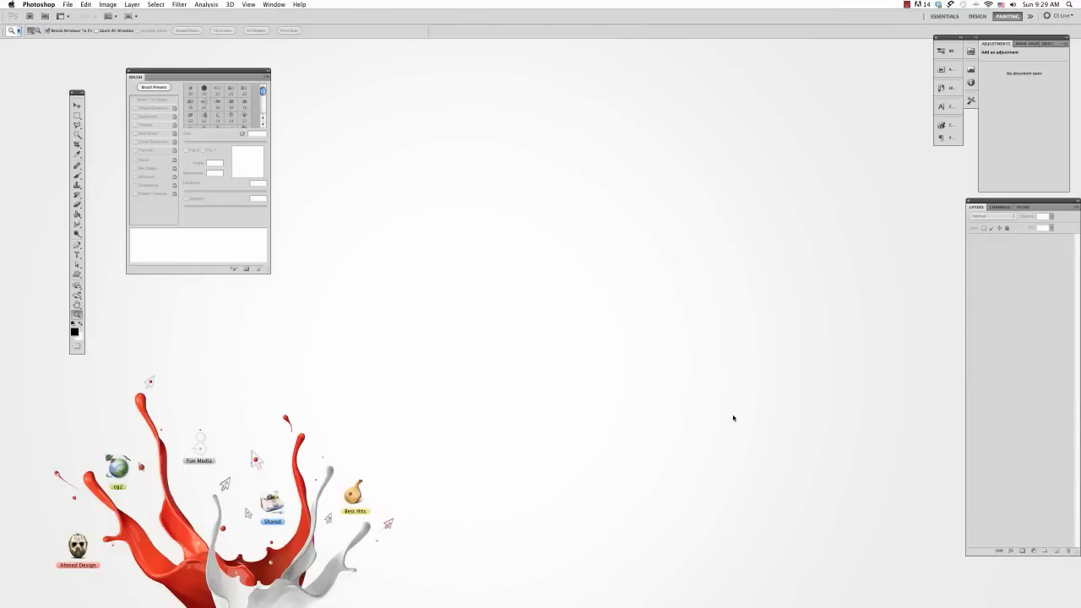
key("super+o")
left_click(387, 98)
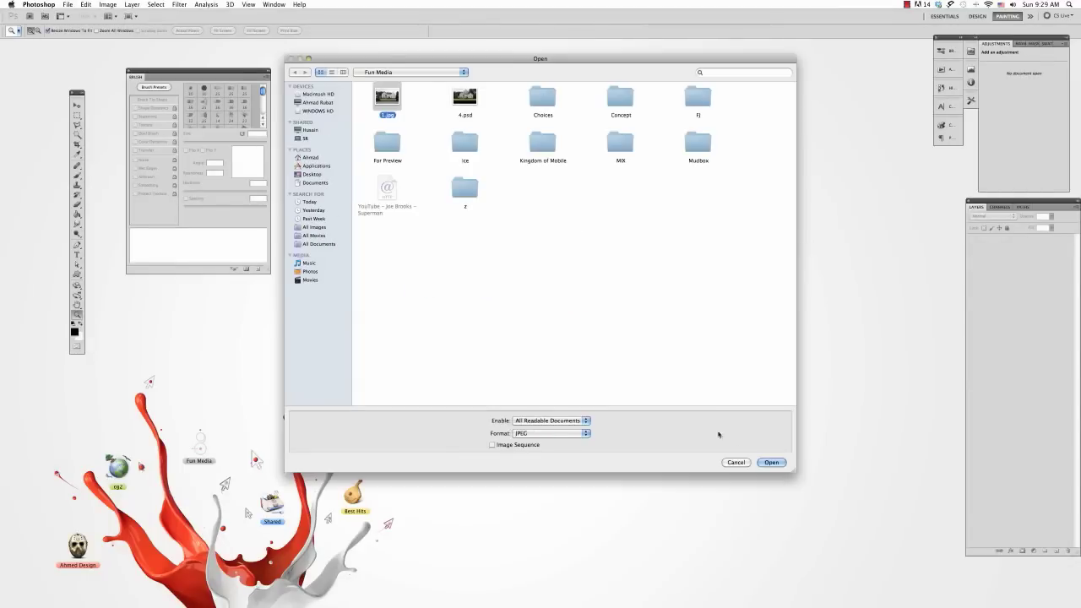
left_click(769, 462)
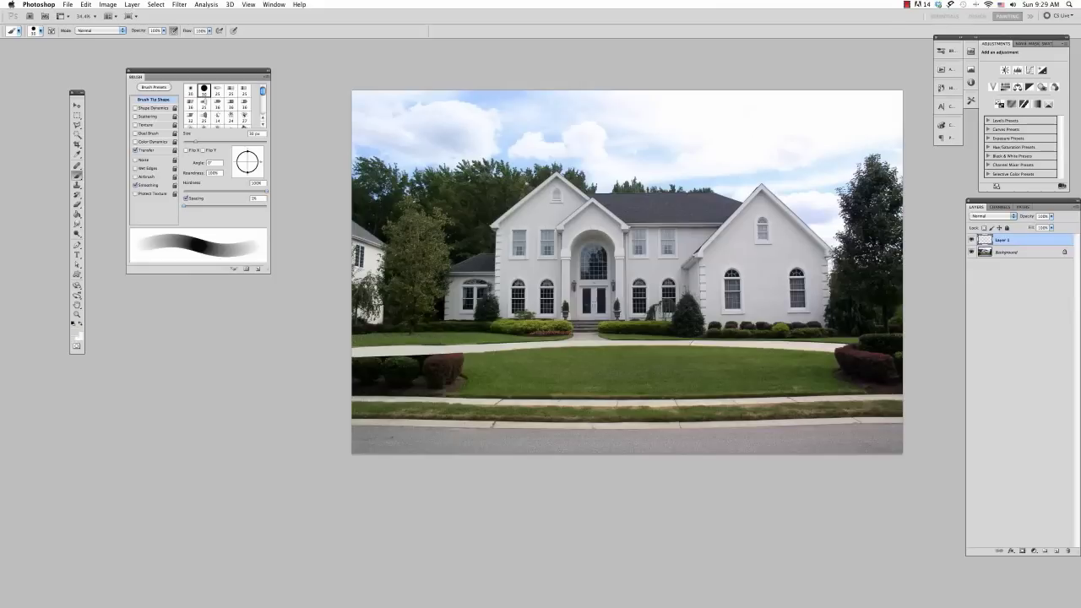
Paint grass over the dark bushes at the lower left and lower right of the lawn
left_click_drag(837, 355, 895, 355)
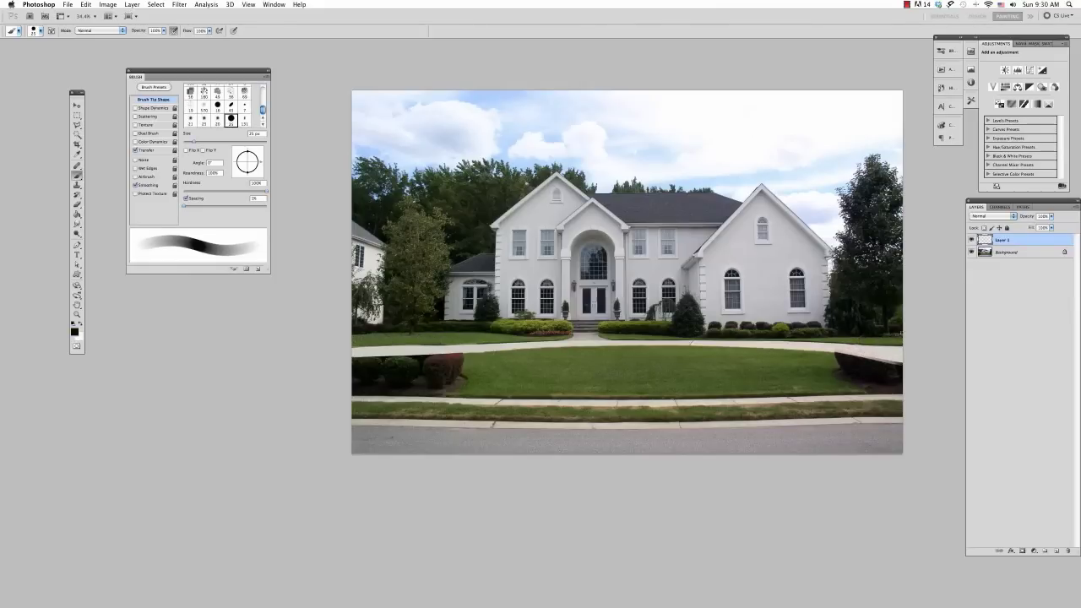
left_click_drag(448, 386, 379, 369)
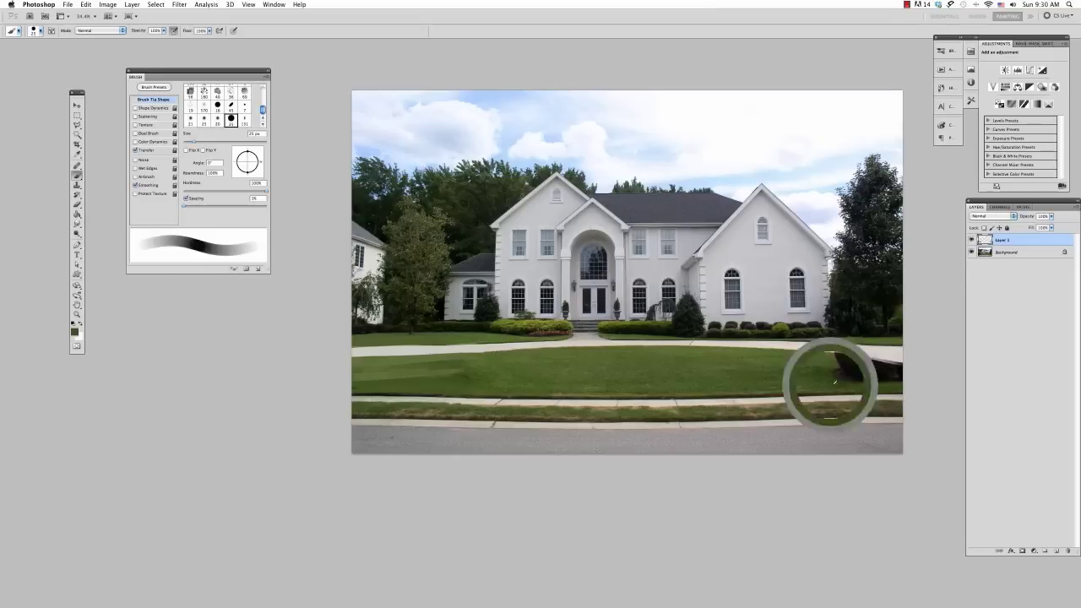
mouse_move(833, 374)
left_mouse_down()
mouse_move(897, 372)
mouse_move(832, 350)
left_mouse_up()
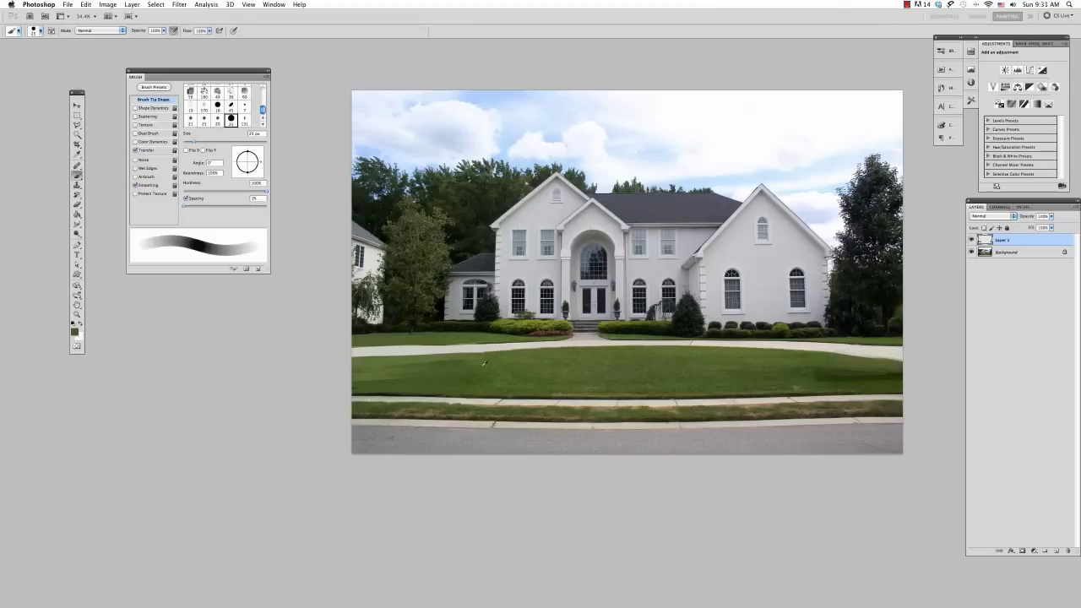
Paint sampled dark foliage over the left-edge house with a soft 90 px brush
left_click(203, 88)
left_click(775, 367, "alt")
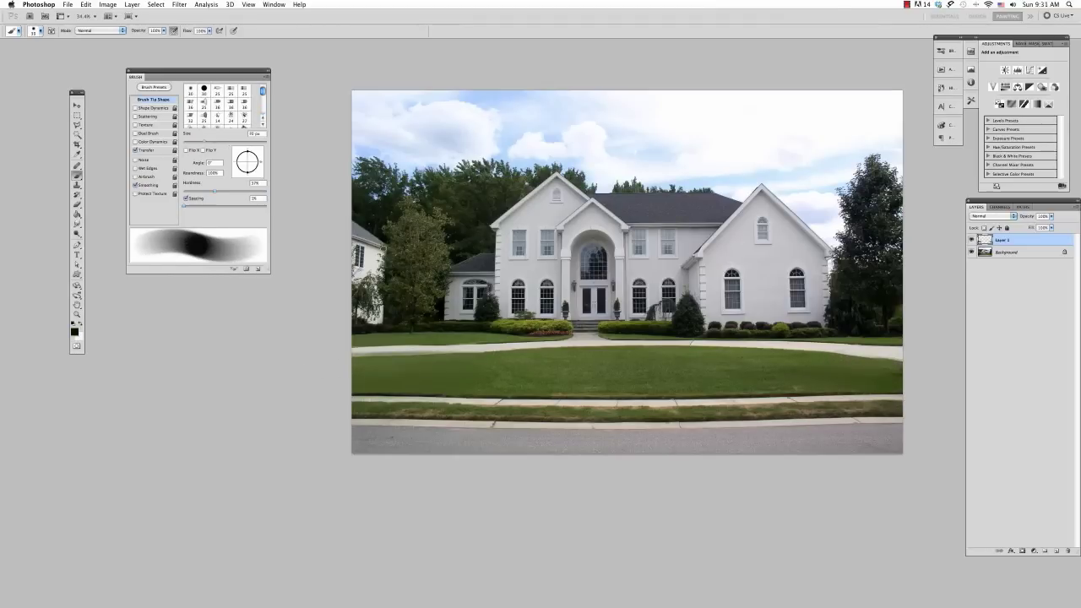
mouse_move(371, 224)
left_mouse_down()
mouse_move(390, 325)
mouse_move(372, 270)
left_mouse_up()
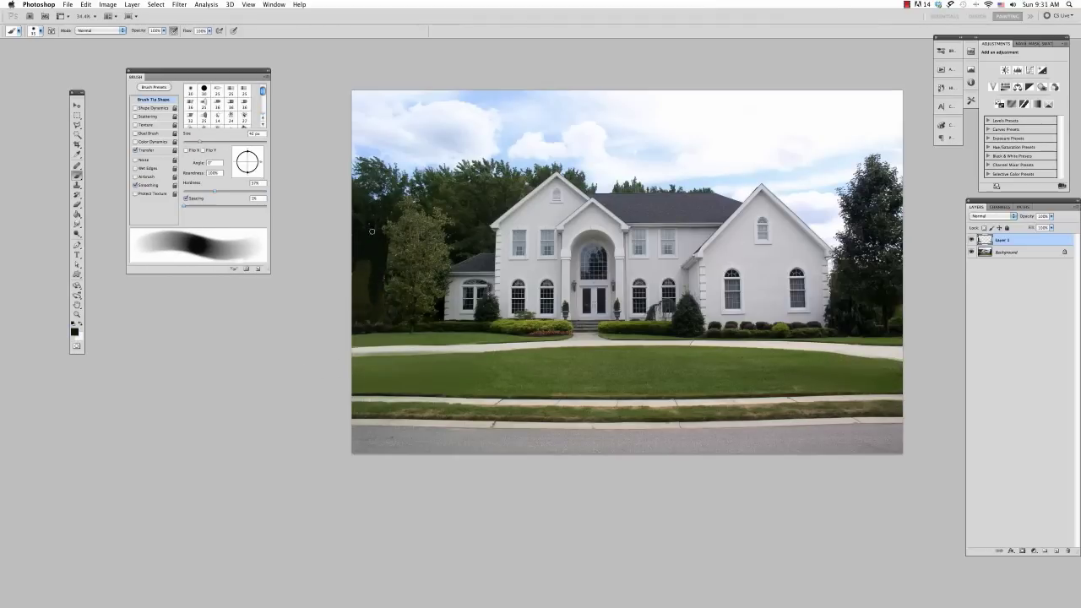
key("bracketleft")
key("s")
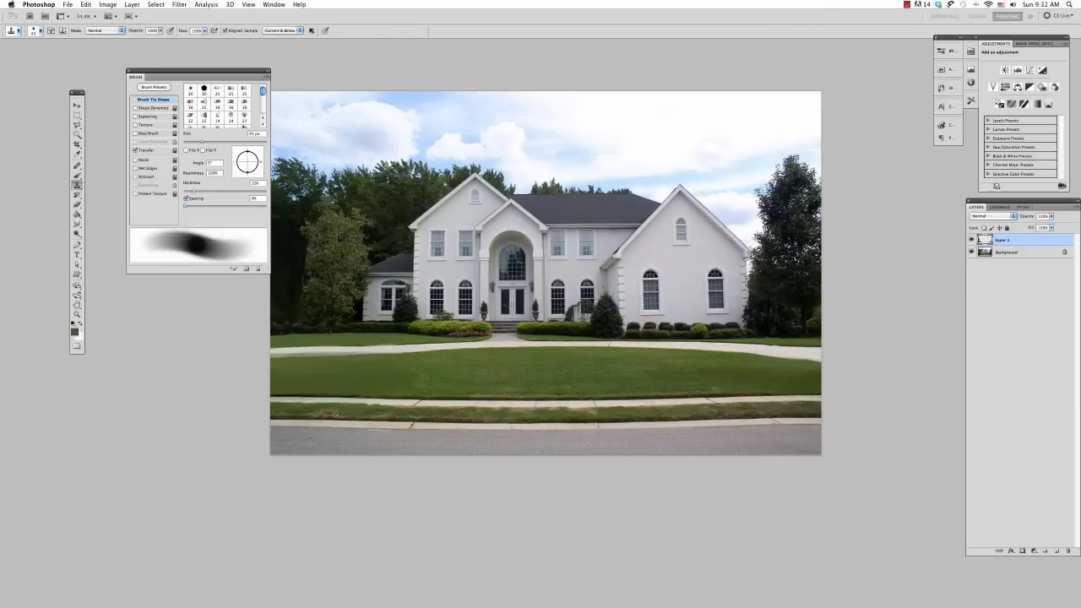
Outline and fill a new gable section above the central roof with an enlarged brush
key("b")
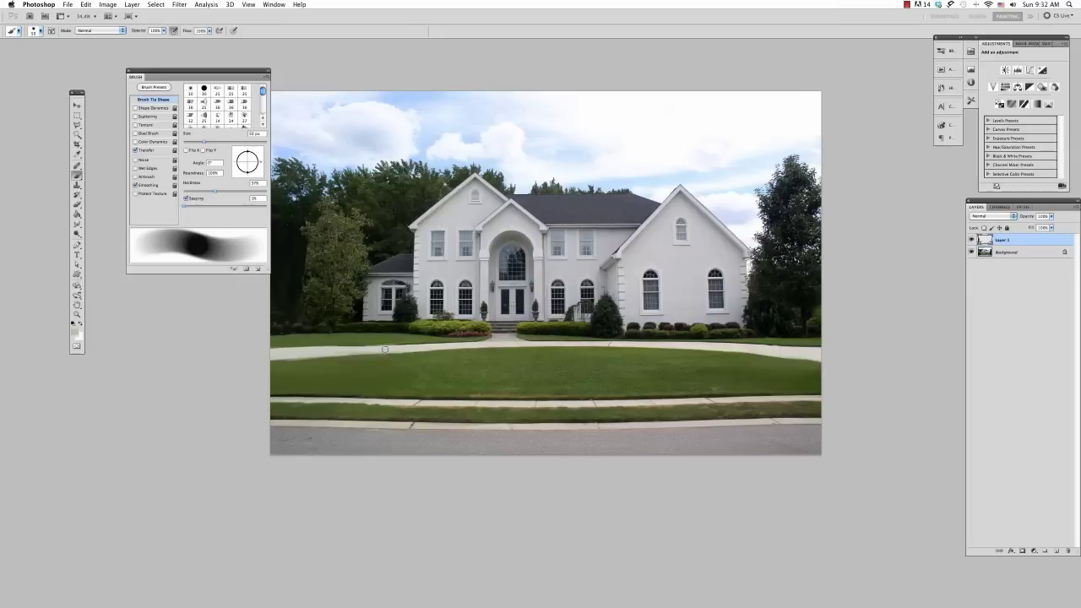
key("bracketright")
mouse_move(627, 212)
left_mouse_down()
mouse_move(562, 213)
mouse_move(614, 161)
left_mouse_up()
key("bracketright")
key("bracketright")
key("bracketright")
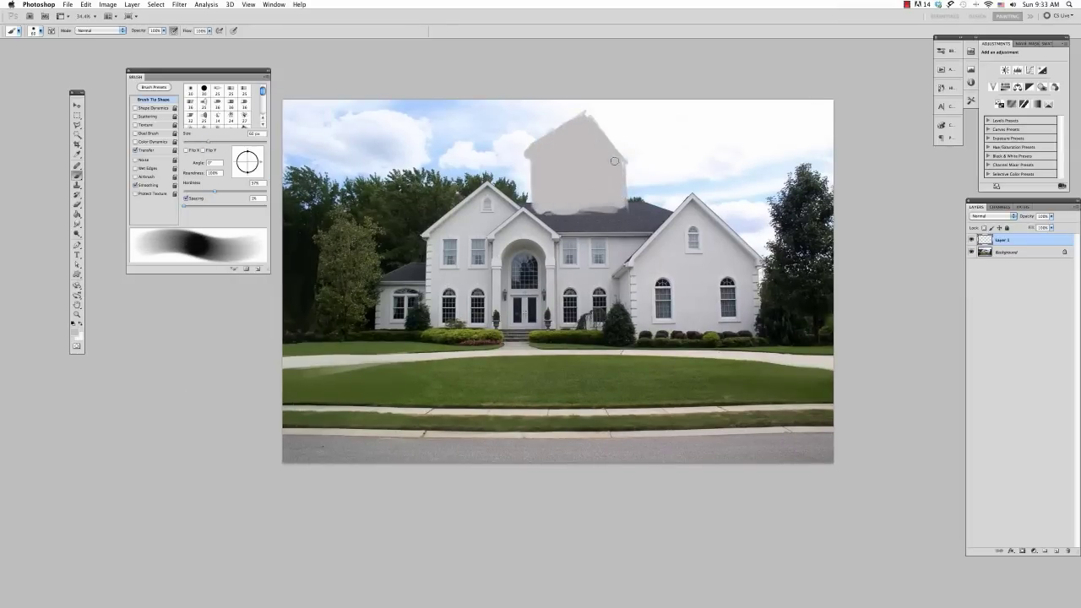
key("e")
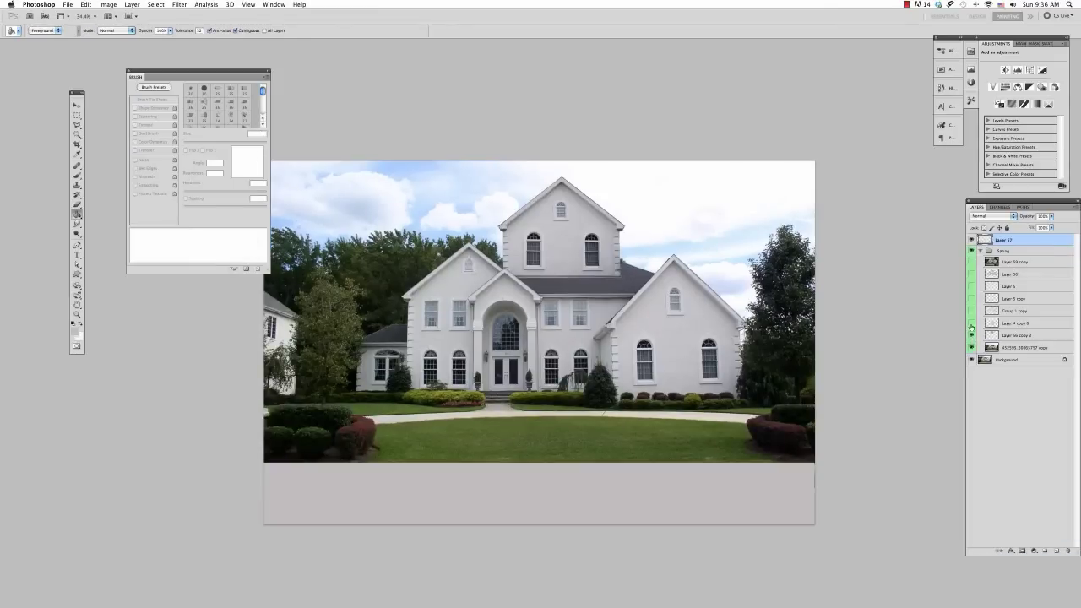
Show the siding, Layer 3 and right-side tree layers for beige siding with tall trees behind
left_click(972, 329)
left_click(971, 311)
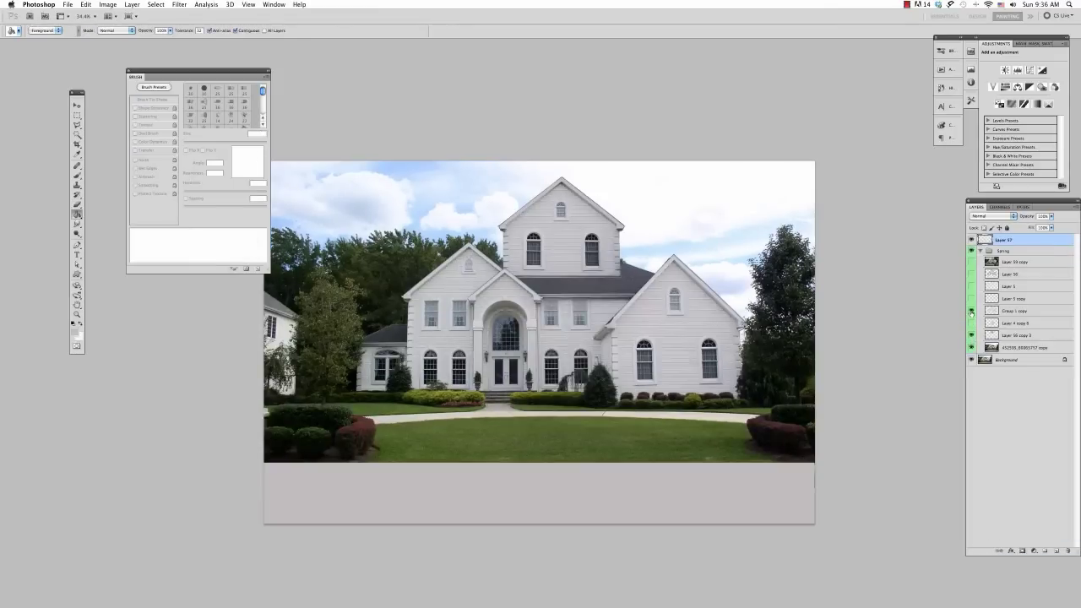
left_click(971, 286)
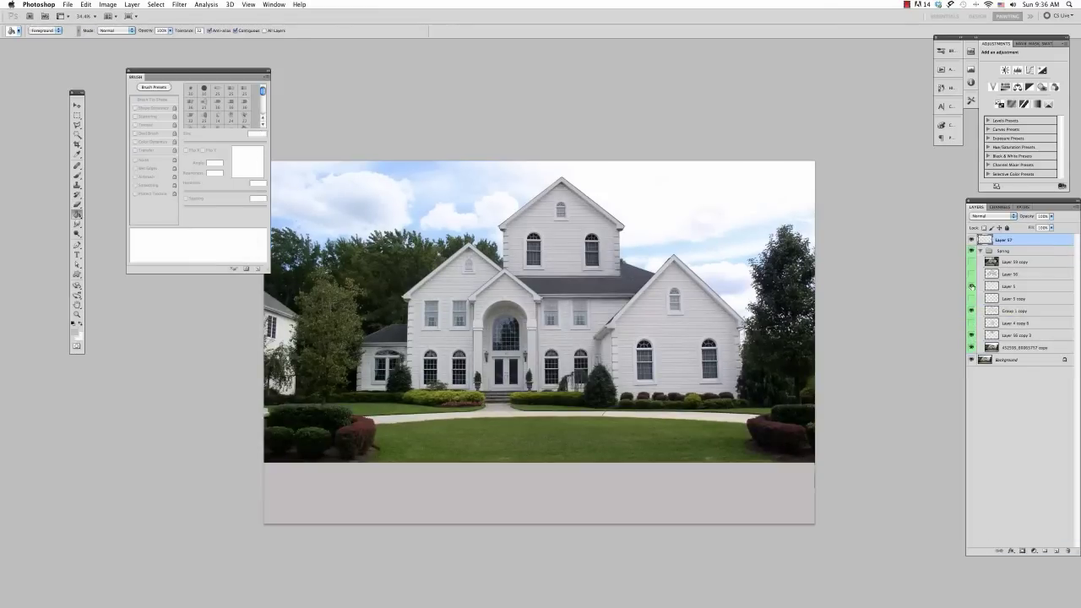
left_click(972, 273)
left_click(971, 262)
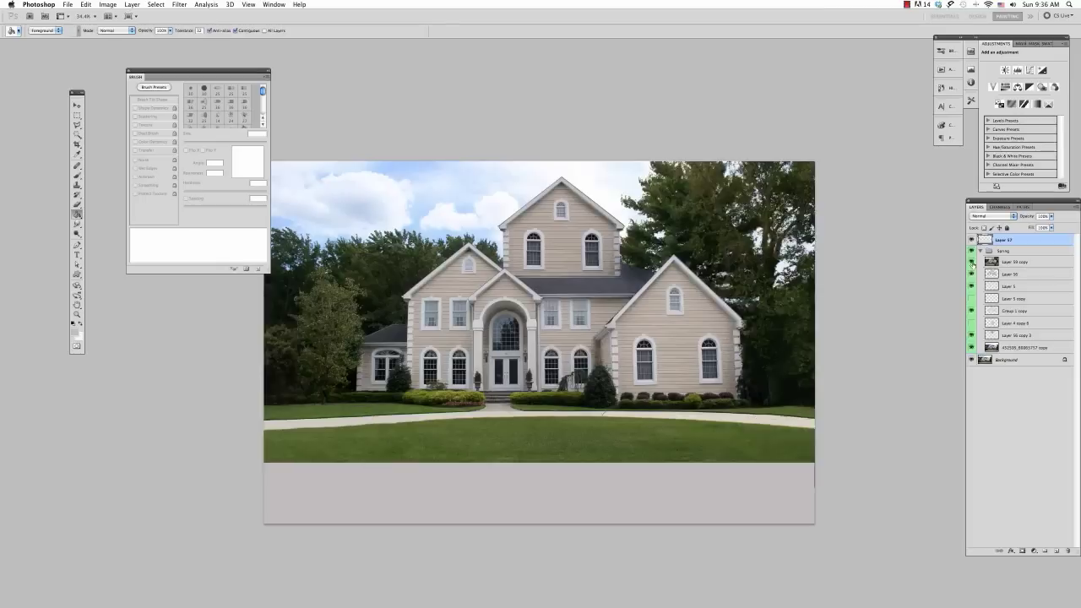
left_click(971, 262)
left_click(971, 262)
left_click(972, 262)
left_click(971, 262)
left_click(972, 262)
left_click(971, 262)
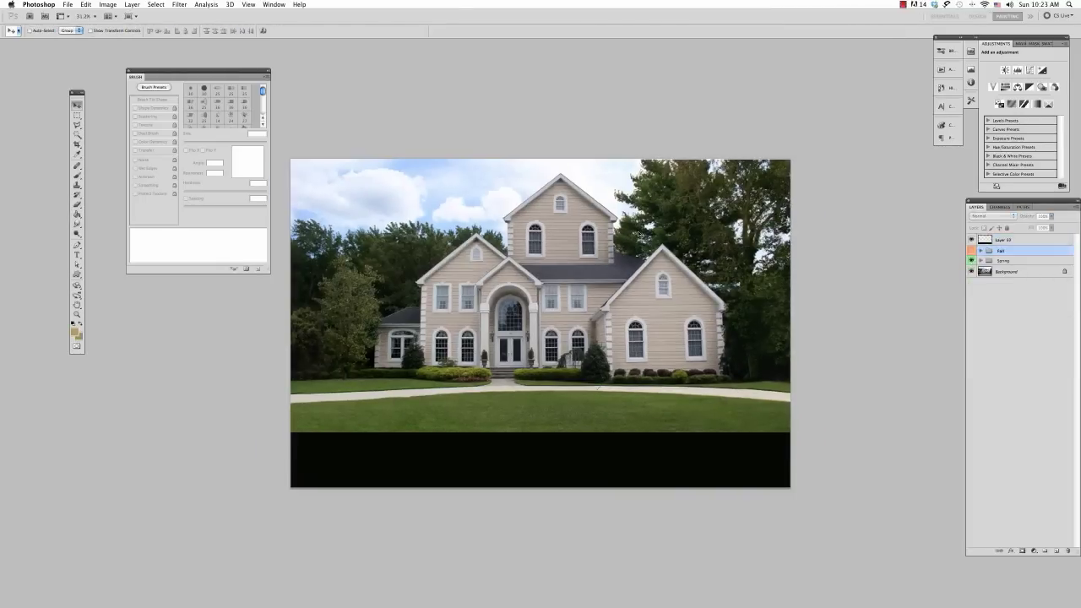
Expand the Fall group and show its autumn trees, muted colours and Group 12's brown lawn
left_click(980, 251)
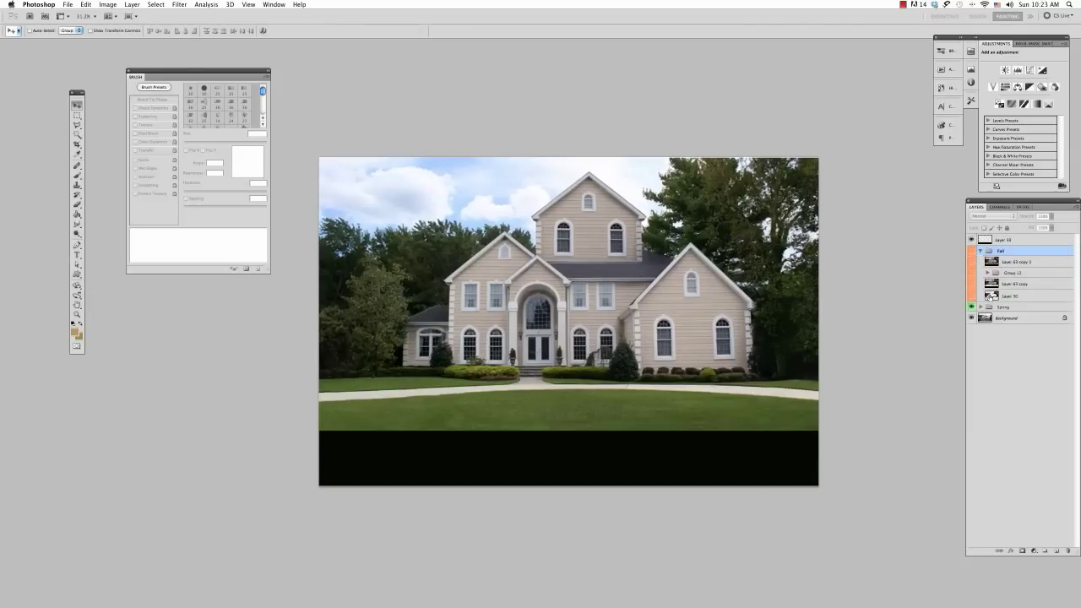
left_click(971, 295)
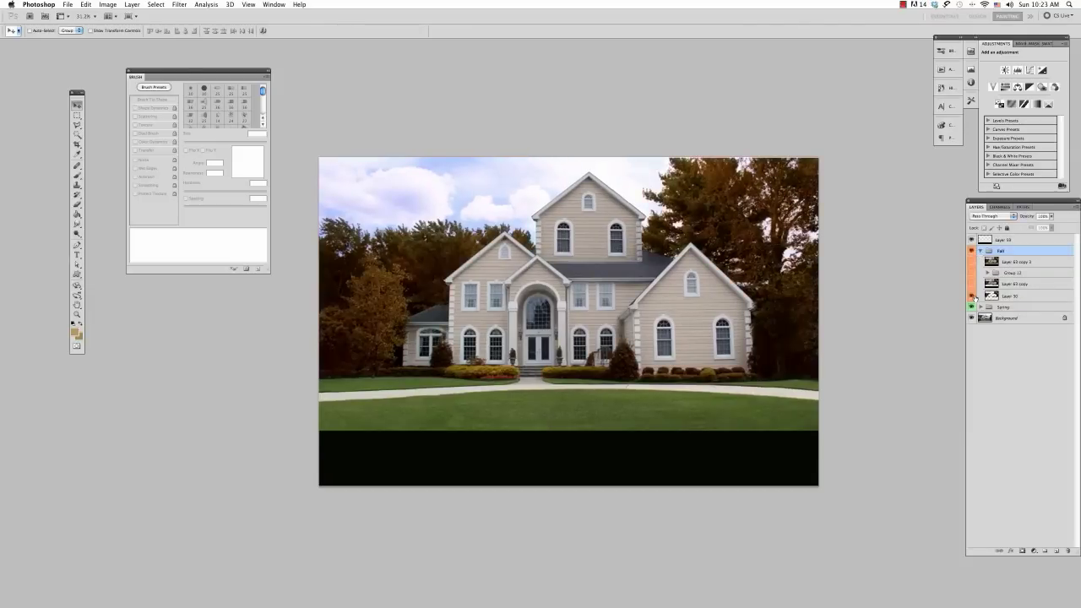
left_click(971, 295)
left_click(972, 296)
left_click(971, 295)
left_click(971, 296)
left_click(972, 296)
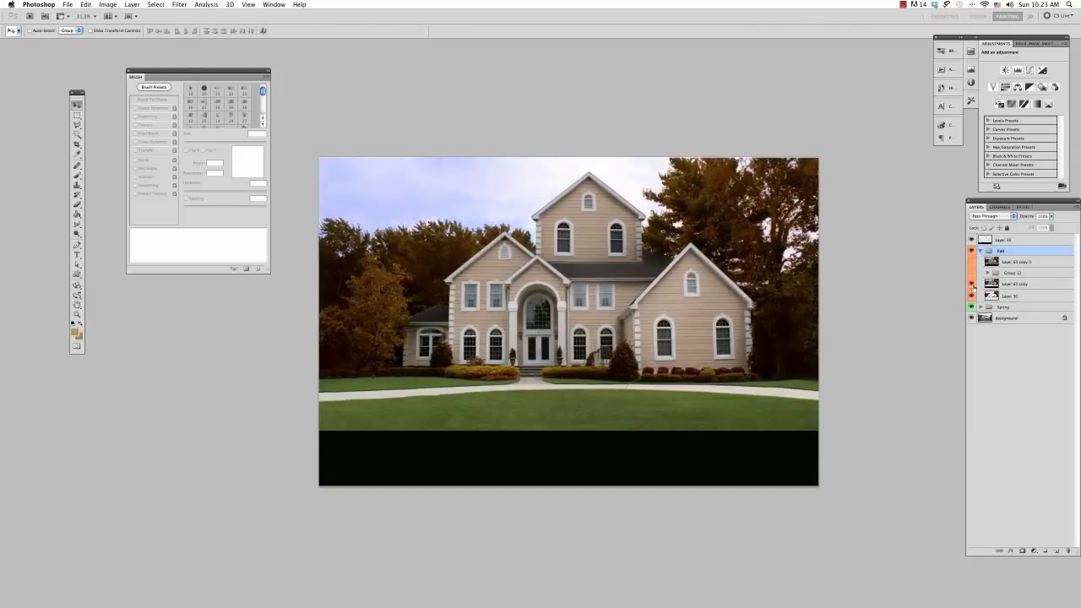
left_click(971, 273)
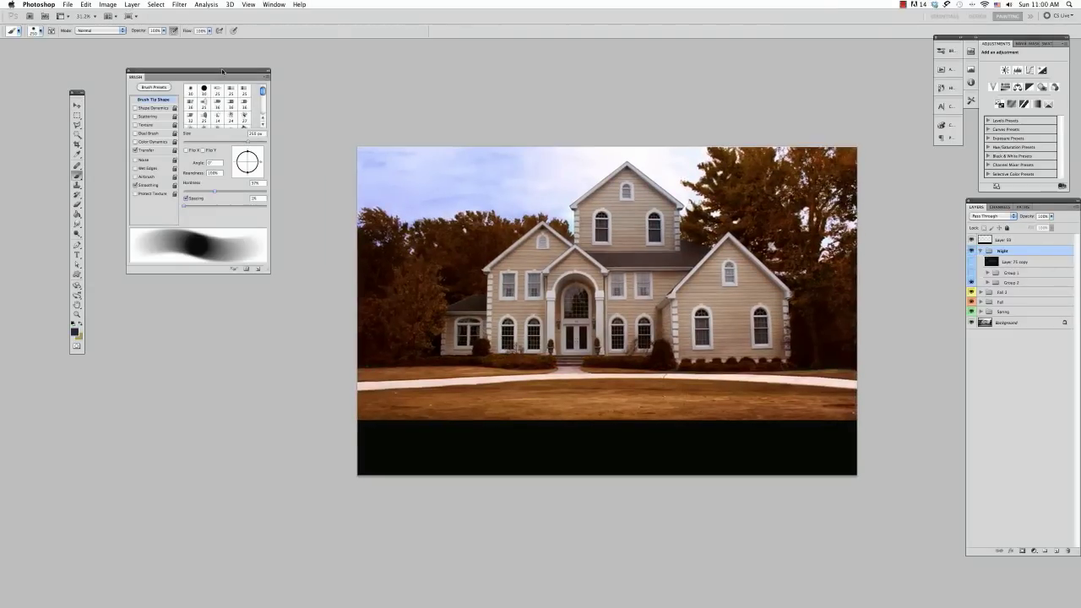
Darken the scene blue with Layer2 and Layer 3 inside Group 2
left_click_drag(220, 73, 246, 297)
left_click_drag(547, 277, 547, 246)
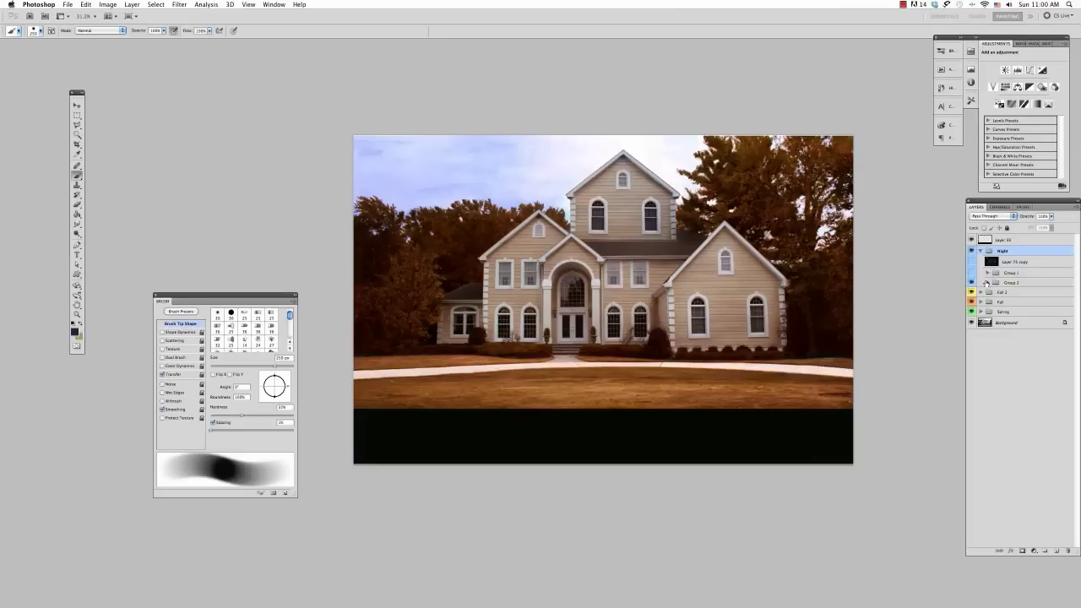
left_click(988, 283)
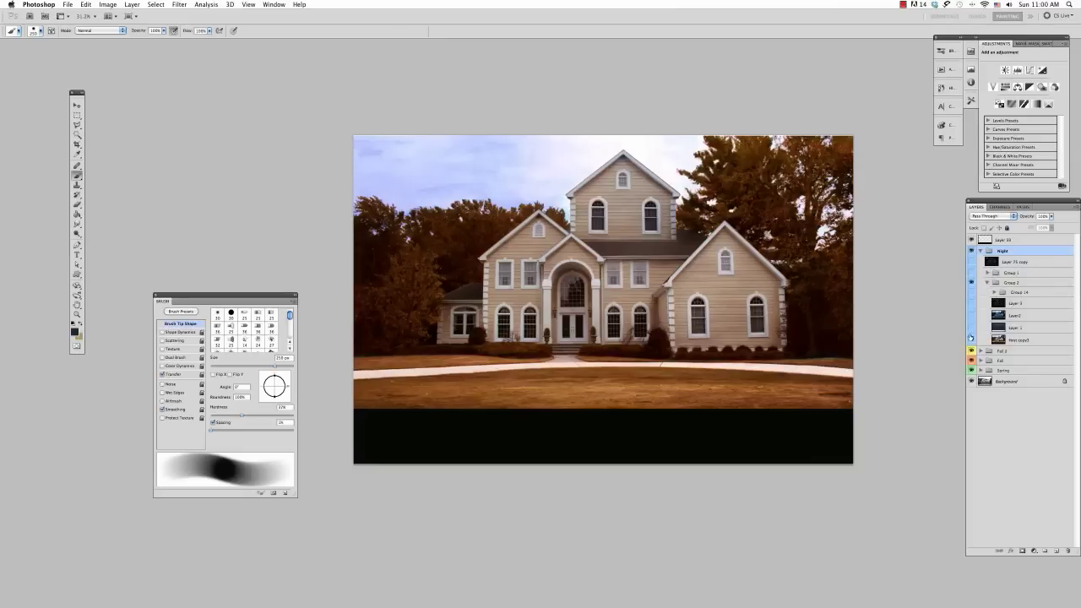
left_click(1030, 329)
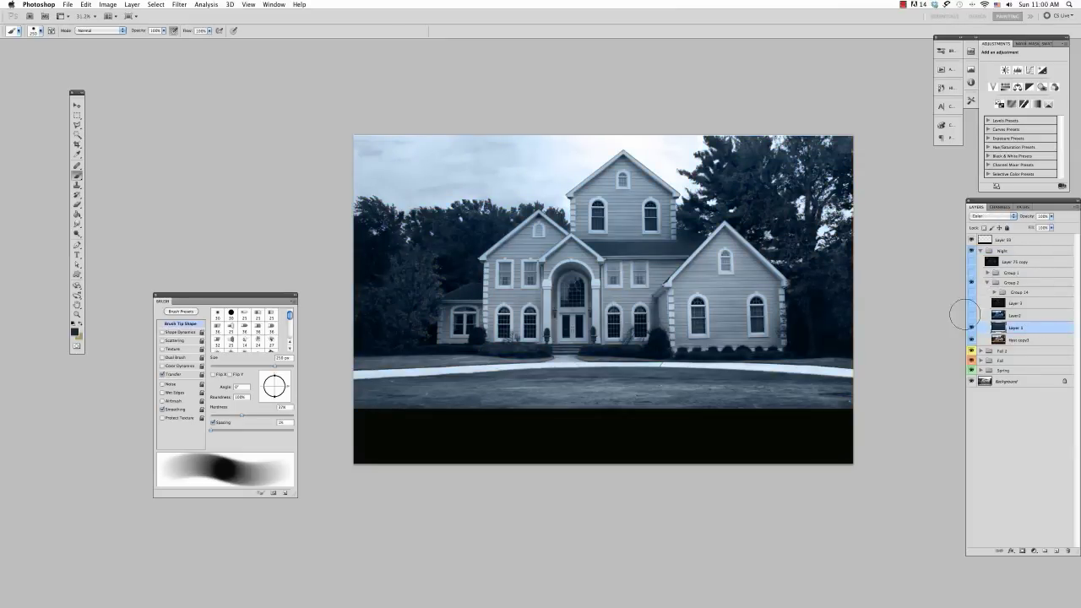
left_click(971, 316)
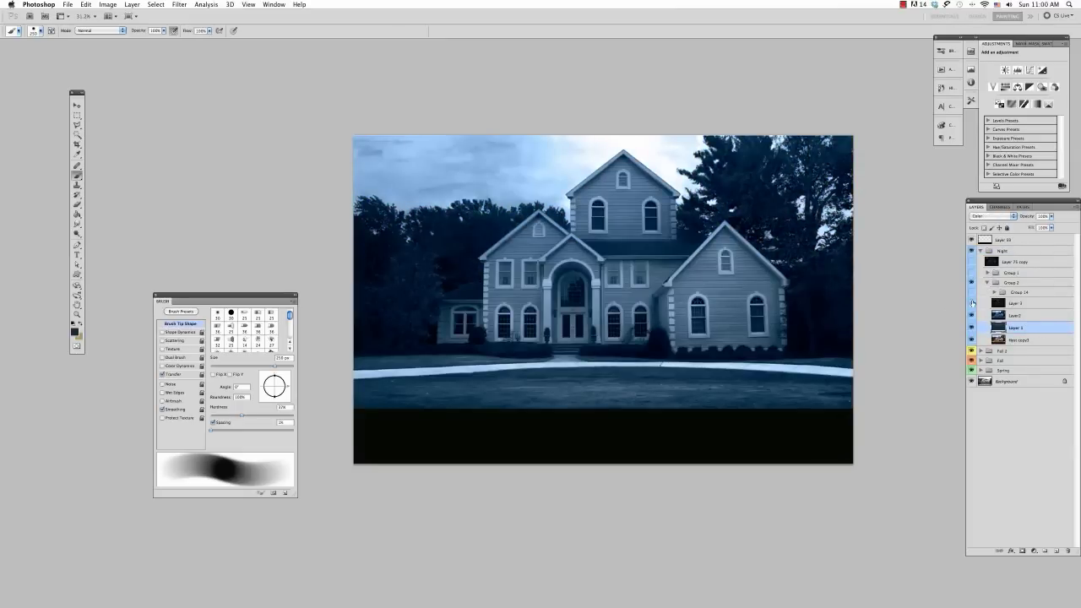
left_click(973, 303)
left_click(972, 303)
left_click(972, 303)
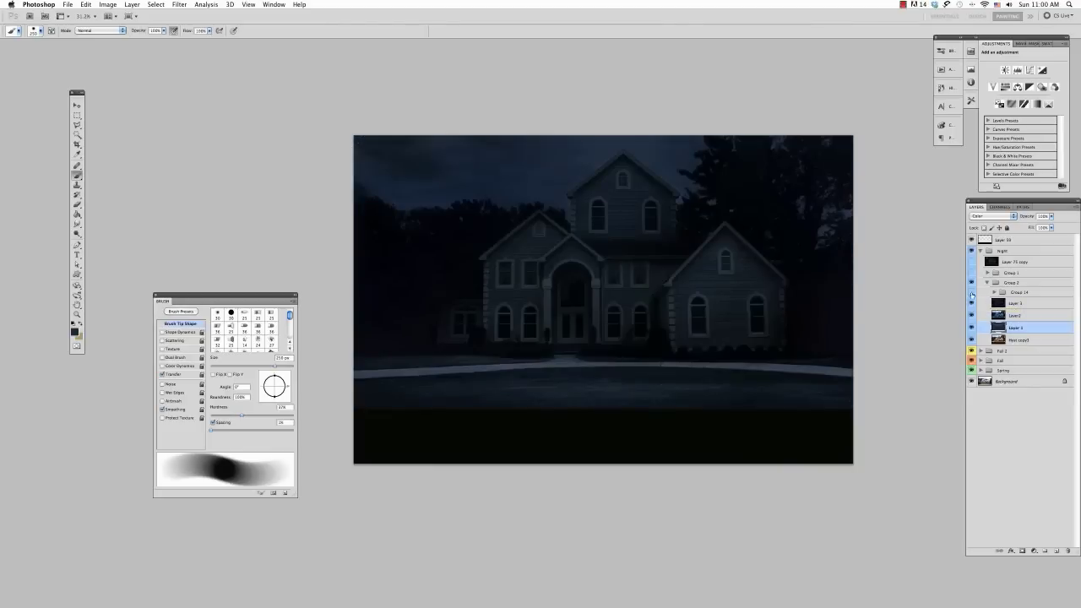
Show the moon group in the sky and turn on Group 1 to light the windows
left_click(971, 292)
left_click(971, 292)
left_click(971, 292)
left_click(988, 282)
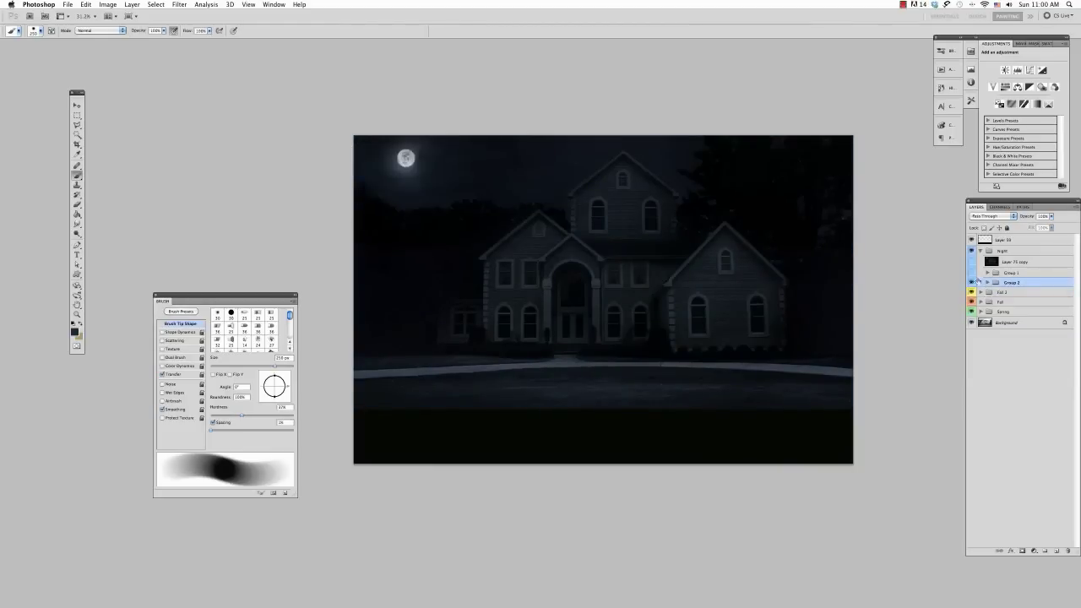
left_click(973, 272)
left_click(972, 272)
left_click(972, 272)
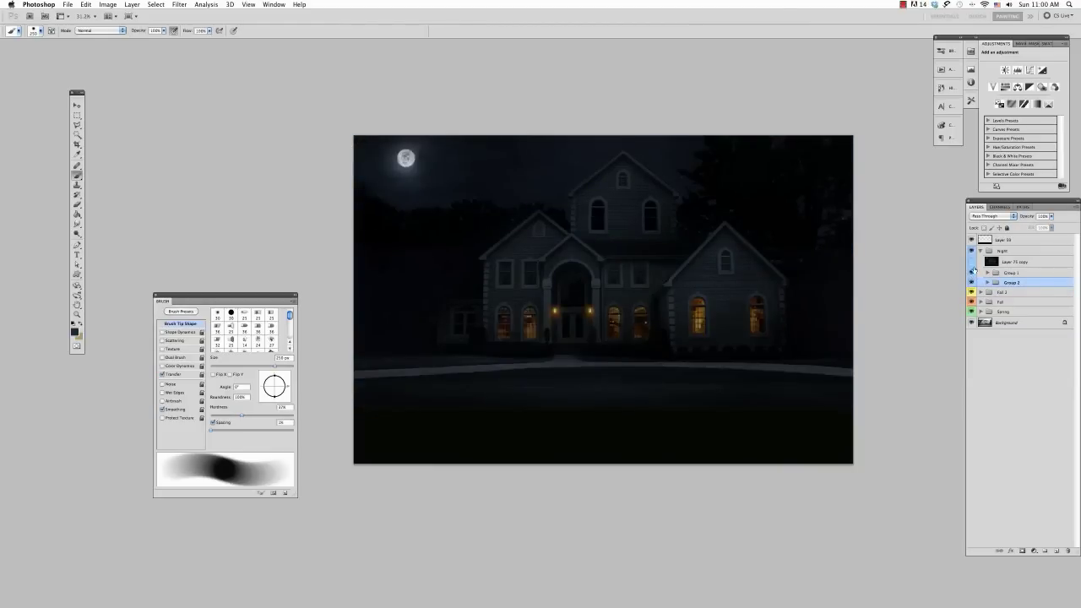
Compare Layer 75 copy and the Night group on and off, leaving the night scene visible
left_click(972, 264)
left_click(972, 264)
left_click(973, 264)
left_click(972, 262)
left_click(972, 261)
left_click(980, 251)
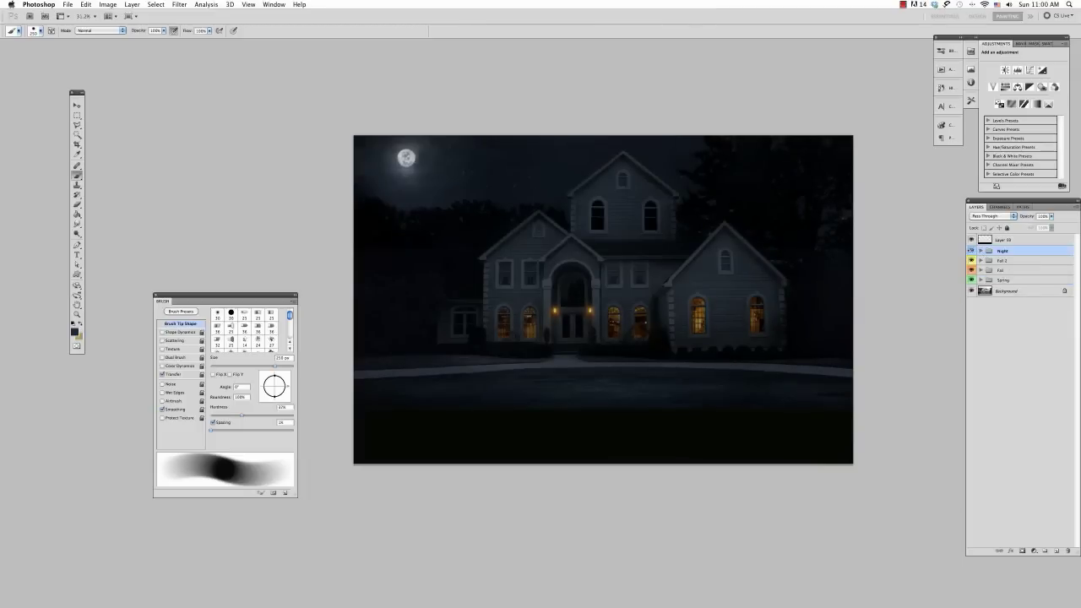
left_click(972, 251)
left_click(971, 250)
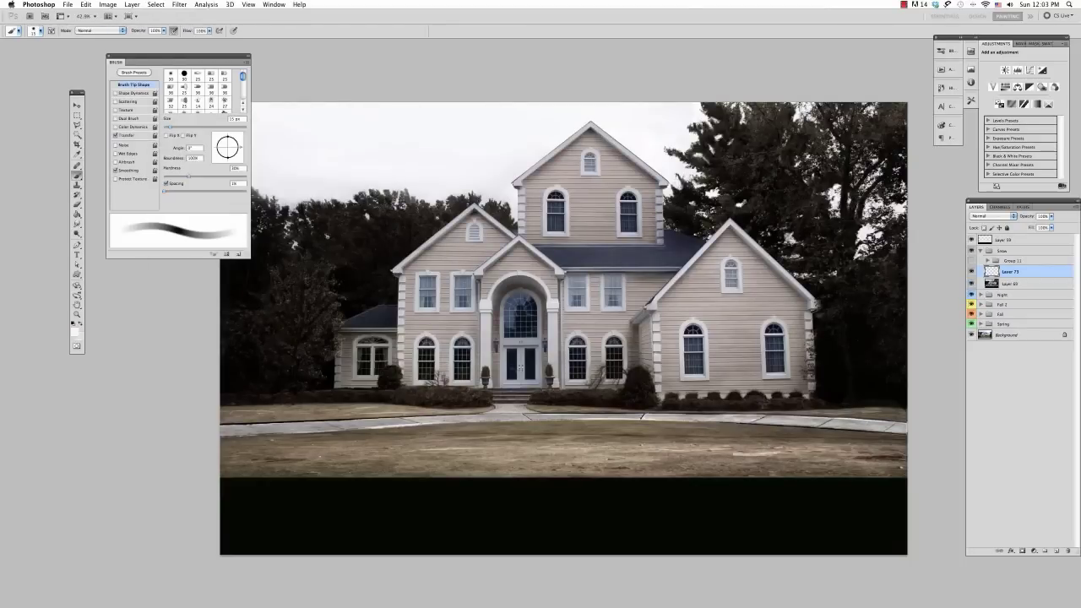
Paint white snow across the front lawn with a 90 px brush of raised hardness
key("bracketright")
key("bracketright")
key("bracketright")
mouse_move(845, 469)
left_mouse_down()
mouse_move(224, 464)
mouse_move(791, 450)
mouse_move(355, 438)
mouse_move(837, 442)
mouse_move(233, 438)
left_mouse_up()
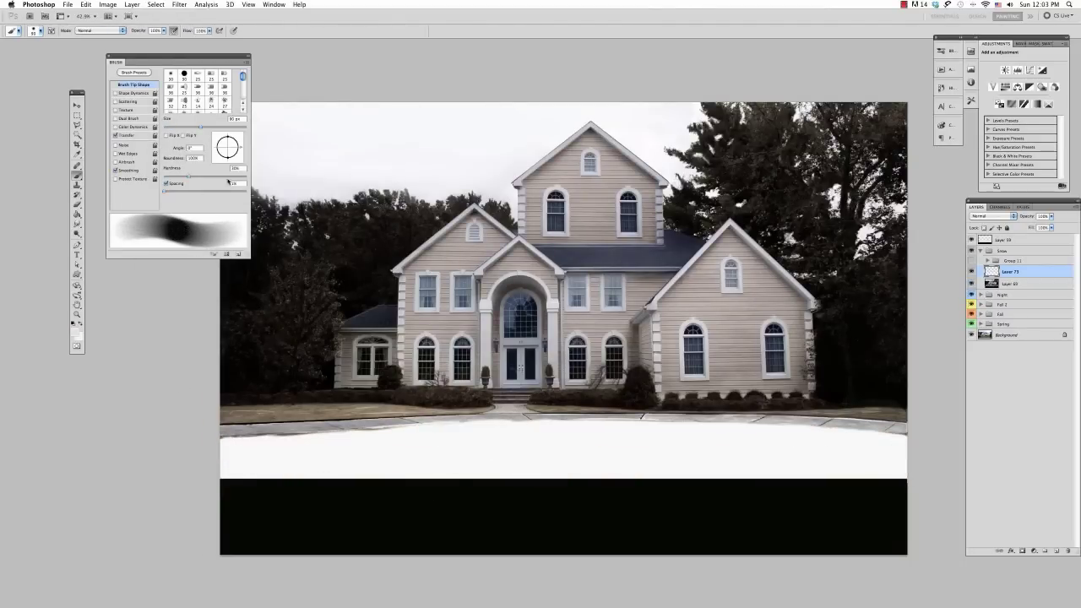
left_click(228, 177)
left_click_drag(603, 469, 870, 470)
key("bracketleft")
key("bracketleft")
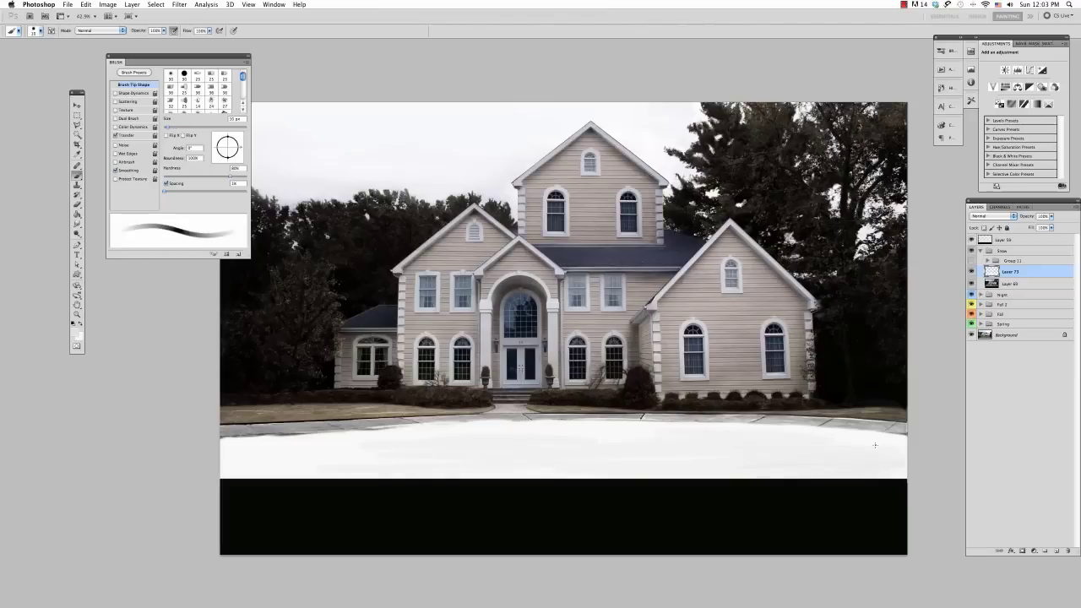
Cap the right shrubs and the bush beside the steps with small snow strokes
key("e")
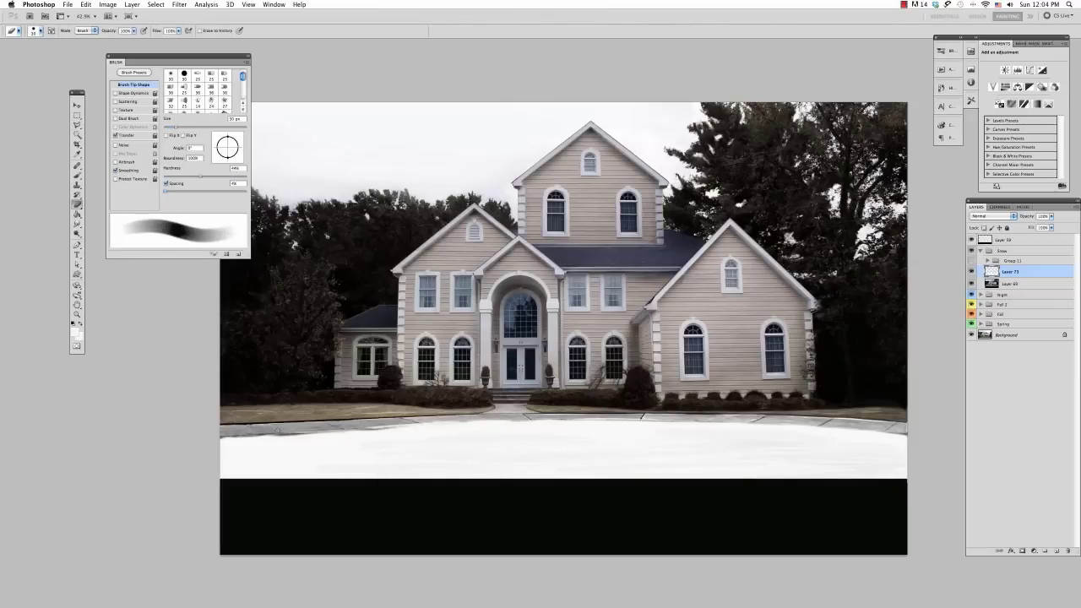
key("b")
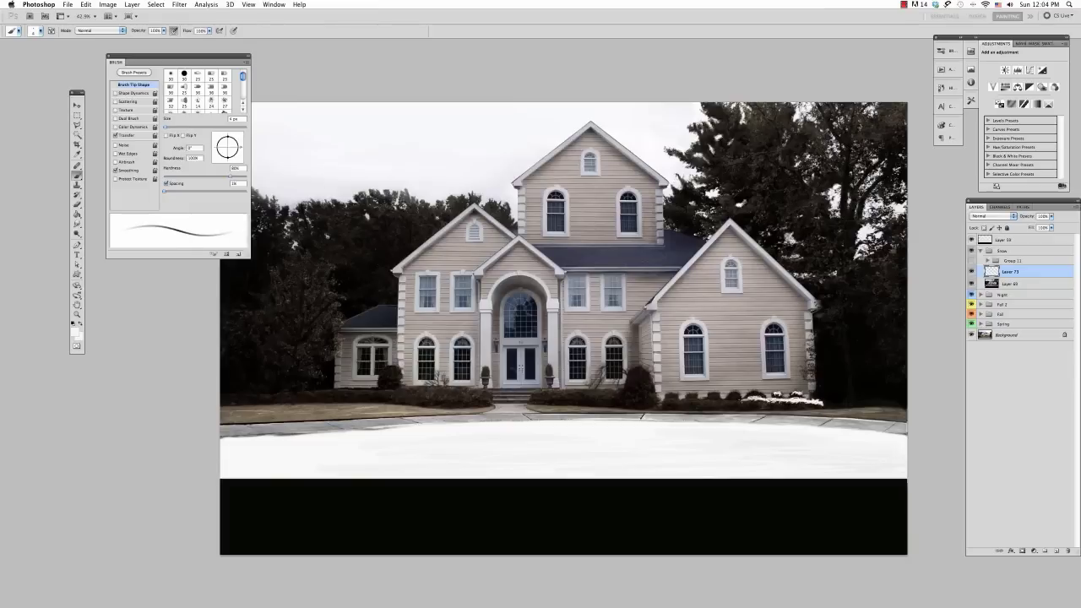
left_click_drag(747, 402, 720, 403)
key("bracketright")
key("bracketright")
key("bracketright")
key("ctrl+z")
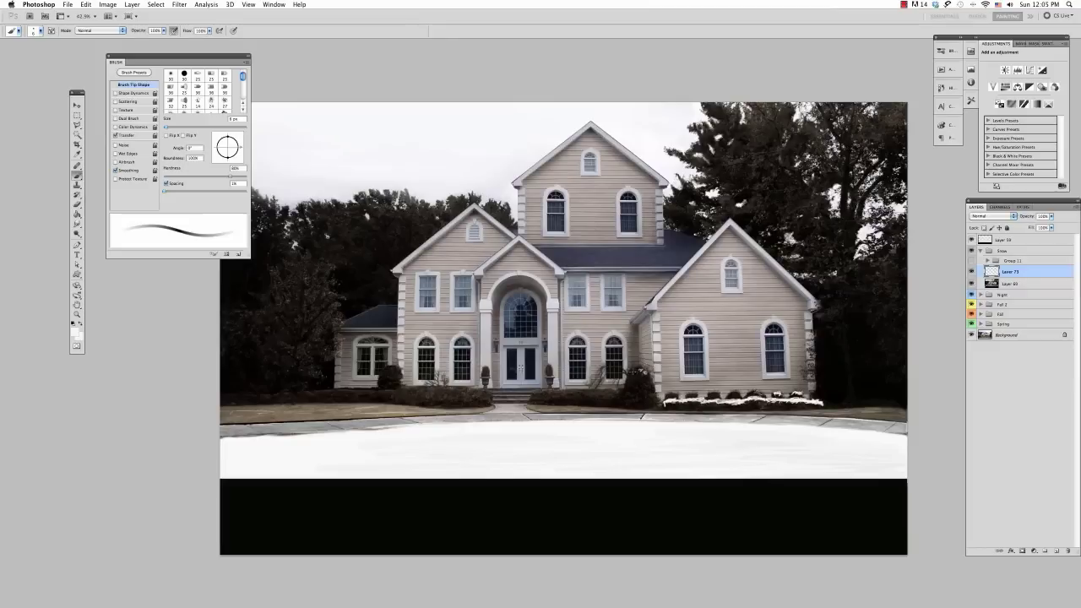
left_click_drag(635, 372, 629, 382)
key("bracketleft")
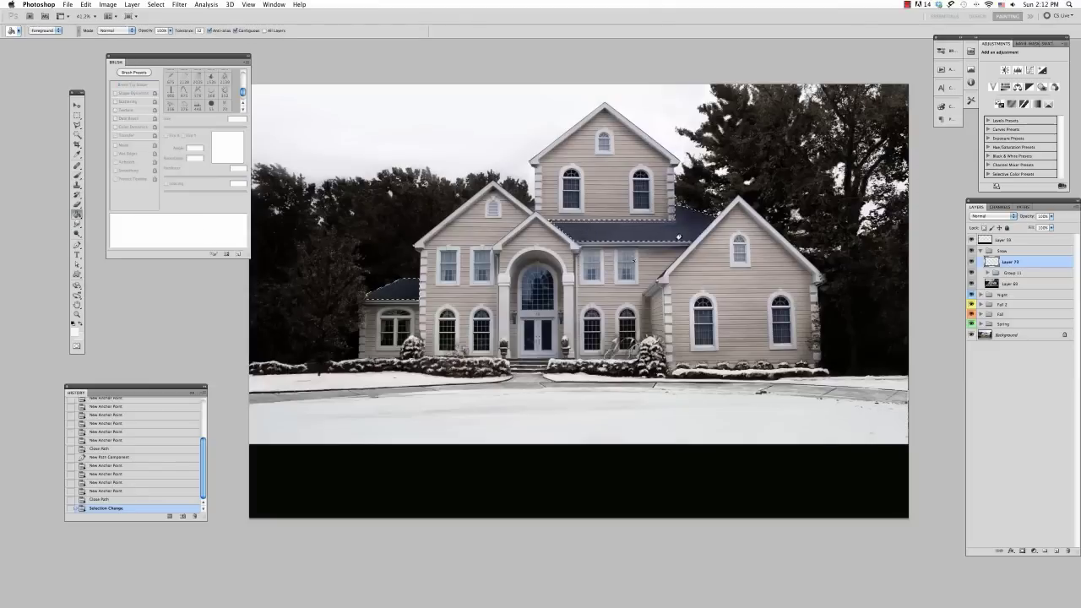
Deselect the snow-filled roof and touch up snow along the roof and house edges
key("ctrl+d")
key("bracketleft")
key("bracketleft")
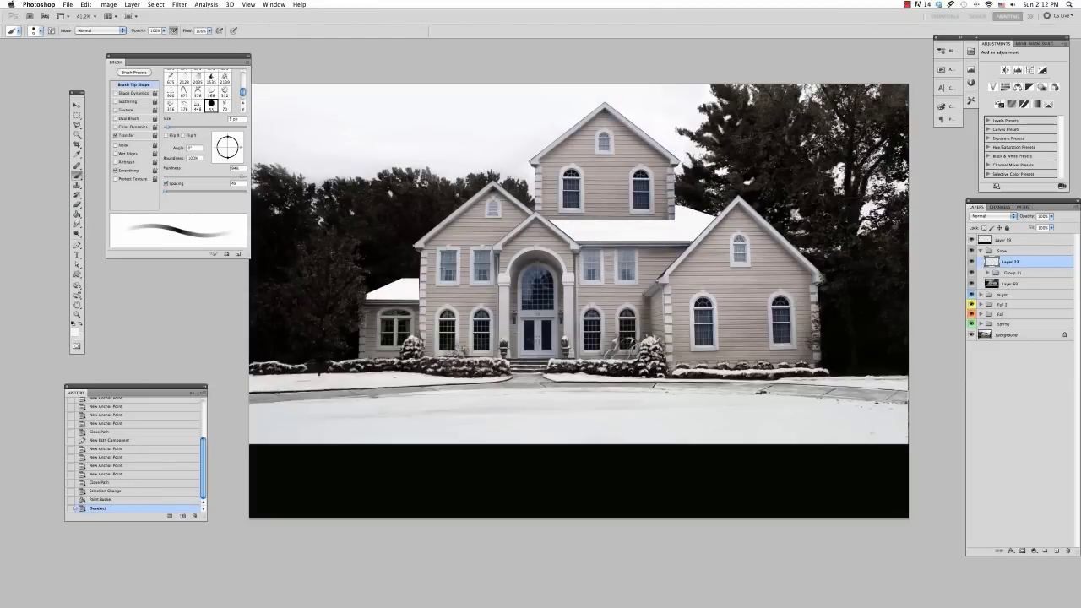
left_click(406, 289)
left_click(401, 289)
left_click(616, 235)
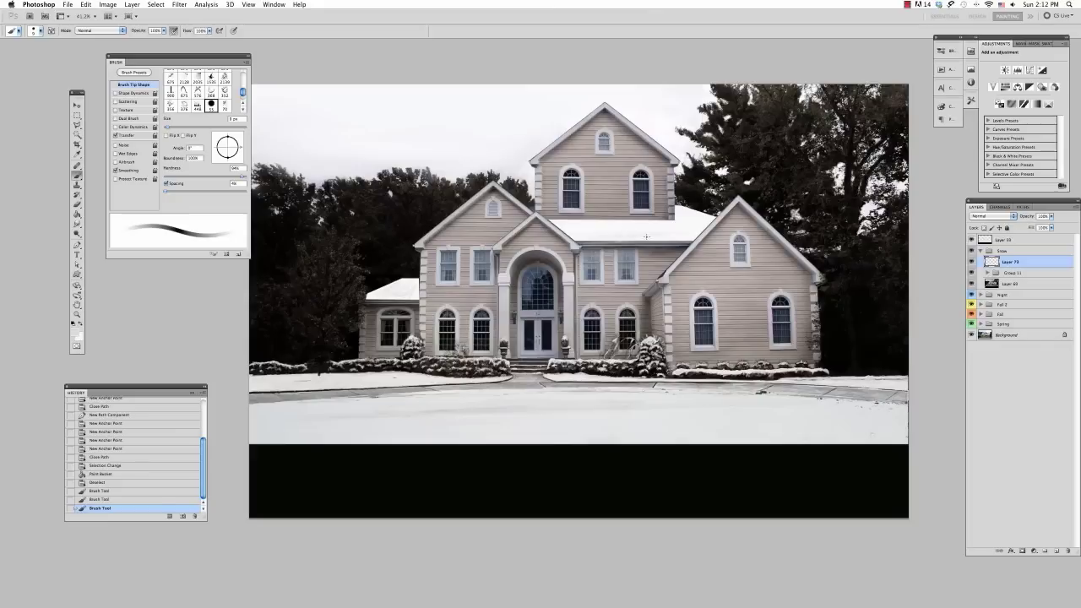
left_click(267, 343)
left_click(266, 343)
left_click(267, 343)
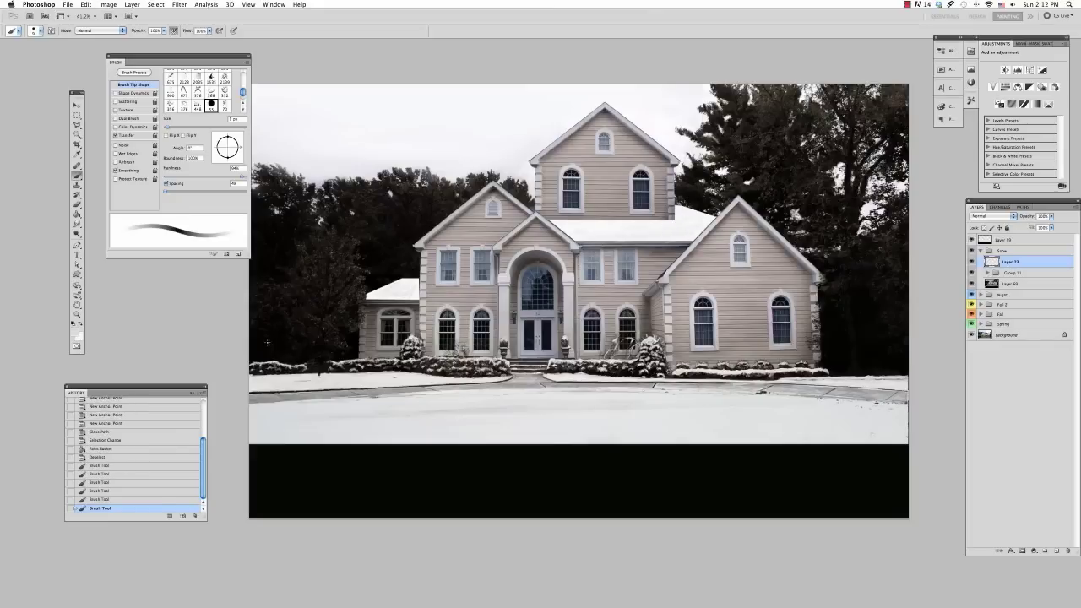
Dab small white snow patches onto the dark trees on the right with a 7 px brush
left_click_drag(655, 407, 585, 398)
left_click(804, 358)
left_click(794, 334)
left_click(794, 321)
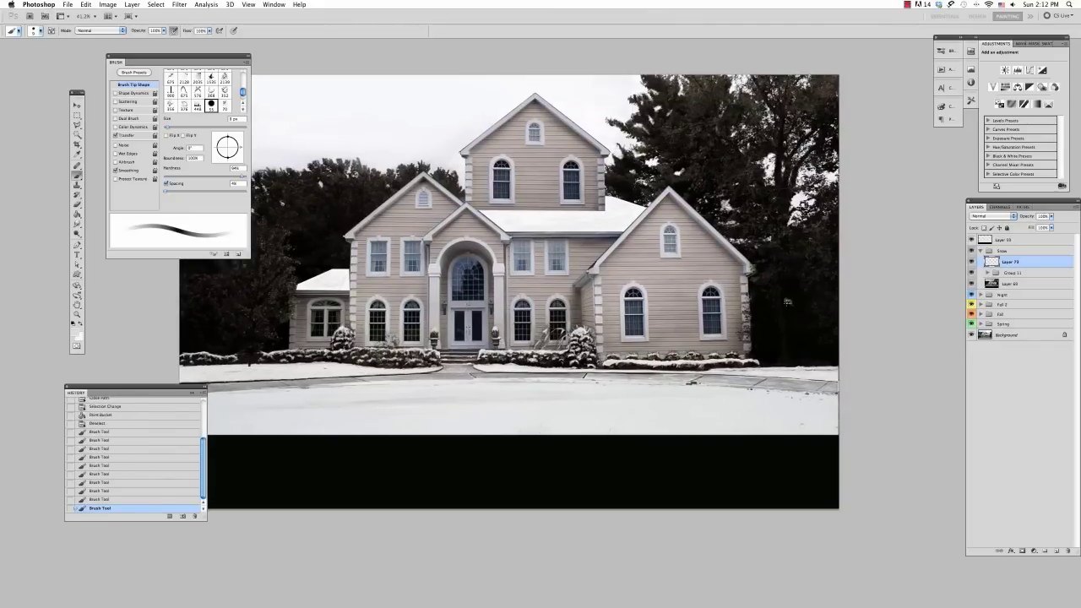
left_click(787, 302)
key("bracketleft")
left_click(773, 309)
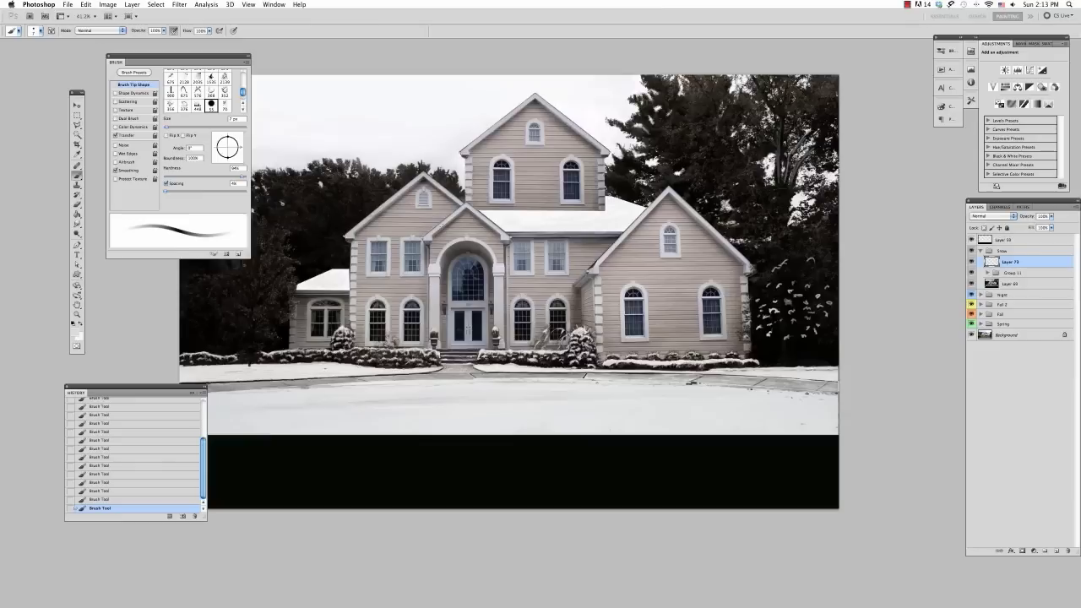
left_click_drag(794, 298, 903, 274)
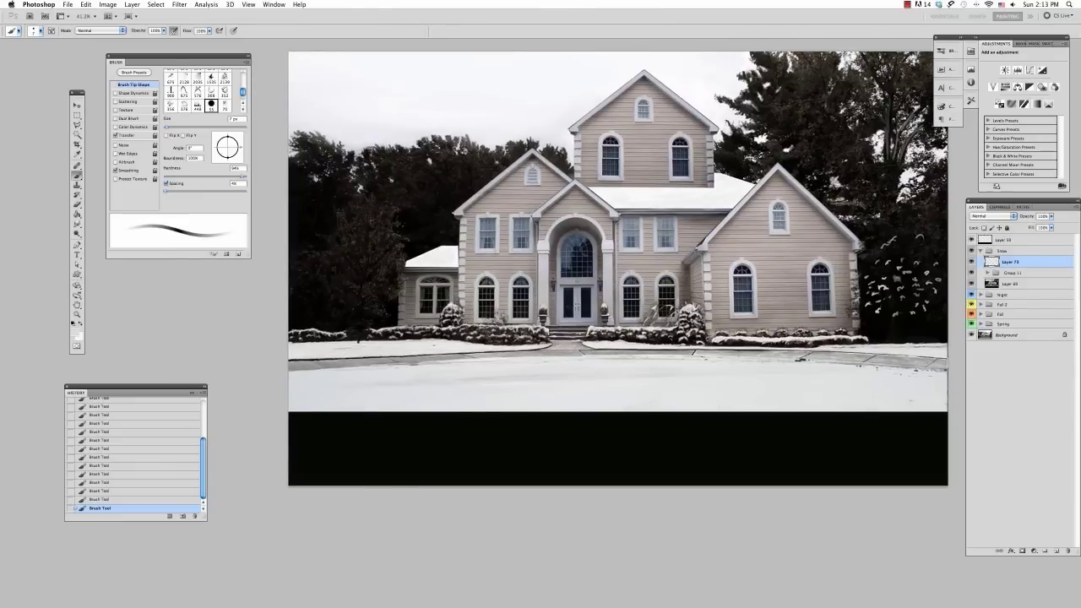
left_click_drag(761, 254, 676, 260)
scroll(215, 97, "down", 3)
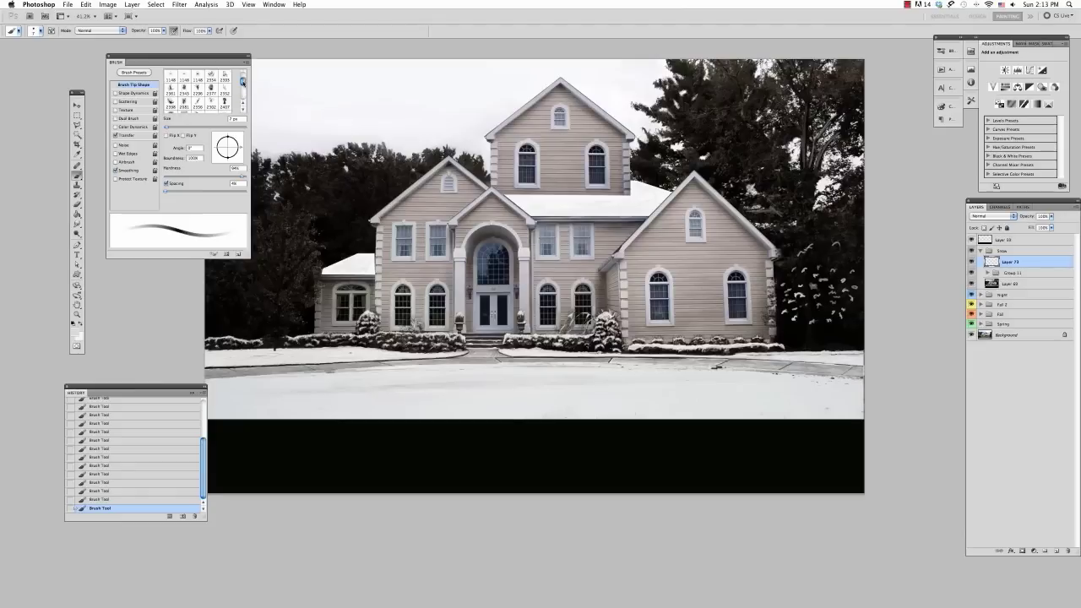
Stamp white clumps onto the right trees with a scattered maple-leaf brush sized 15–25
left_click(184, 92)
left_click(127, 101)
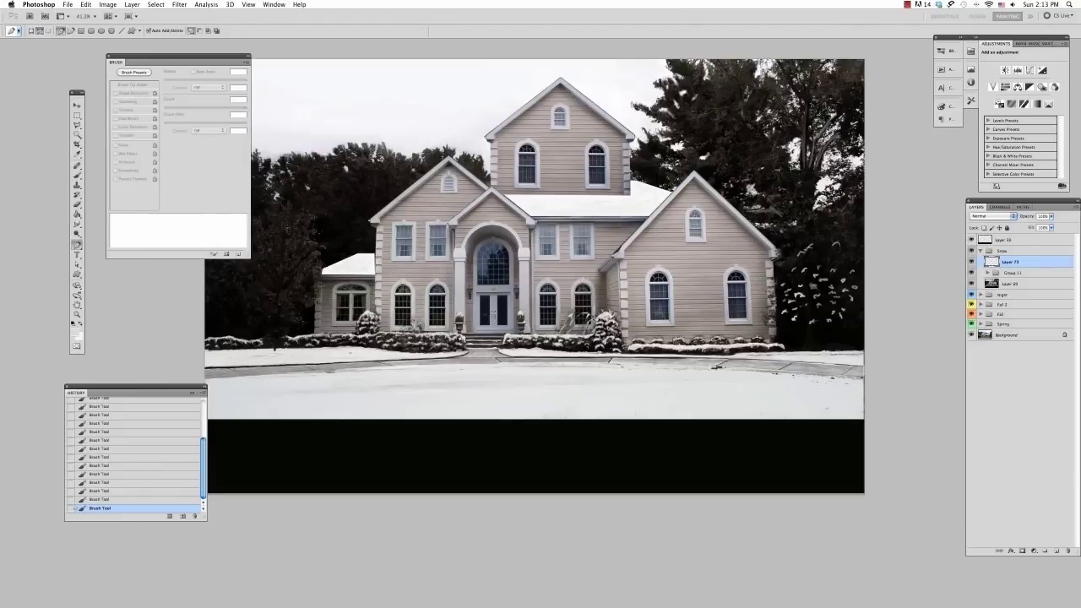
key("bracketleft")
key("bracketleft")
key("bracketleft")
left_click(834, 288)
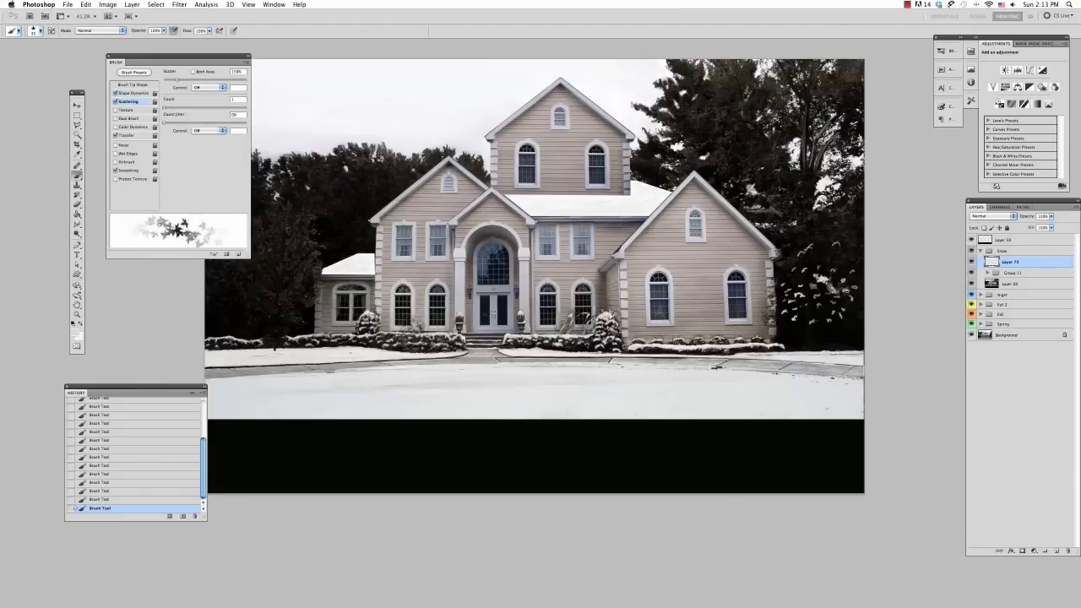
key("bracketright")
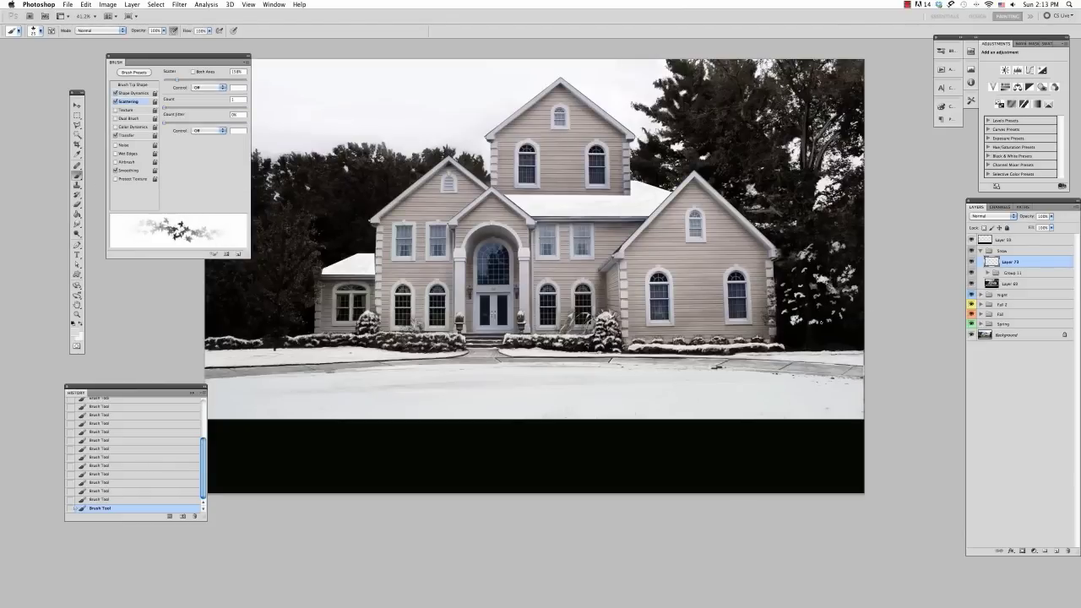
Erase stray leaf clumps near the central roof with a roughly 45 px eraser
left_click(77, 205)
left_click(133, 72)
left_click(133, 93)
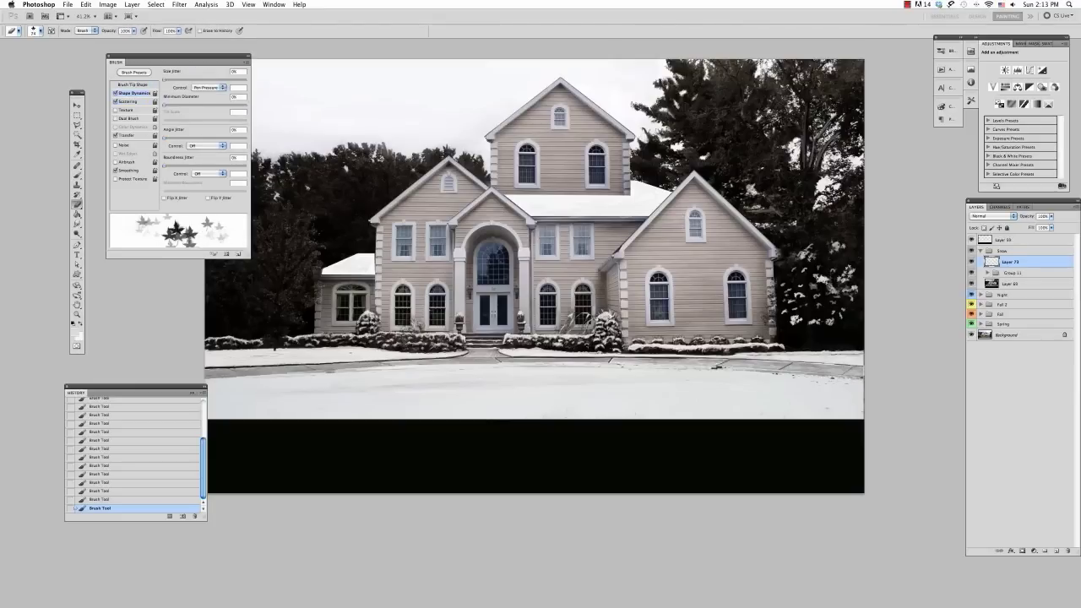
left_click(528, 205)
key("bracketright")
key("bracketright")
left_click(527, 205)
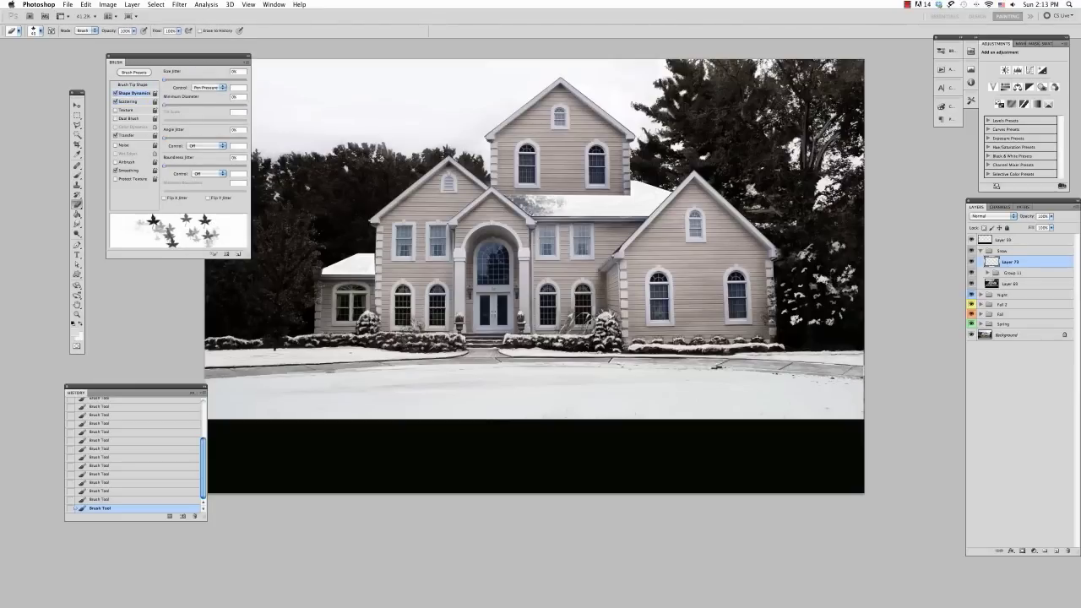